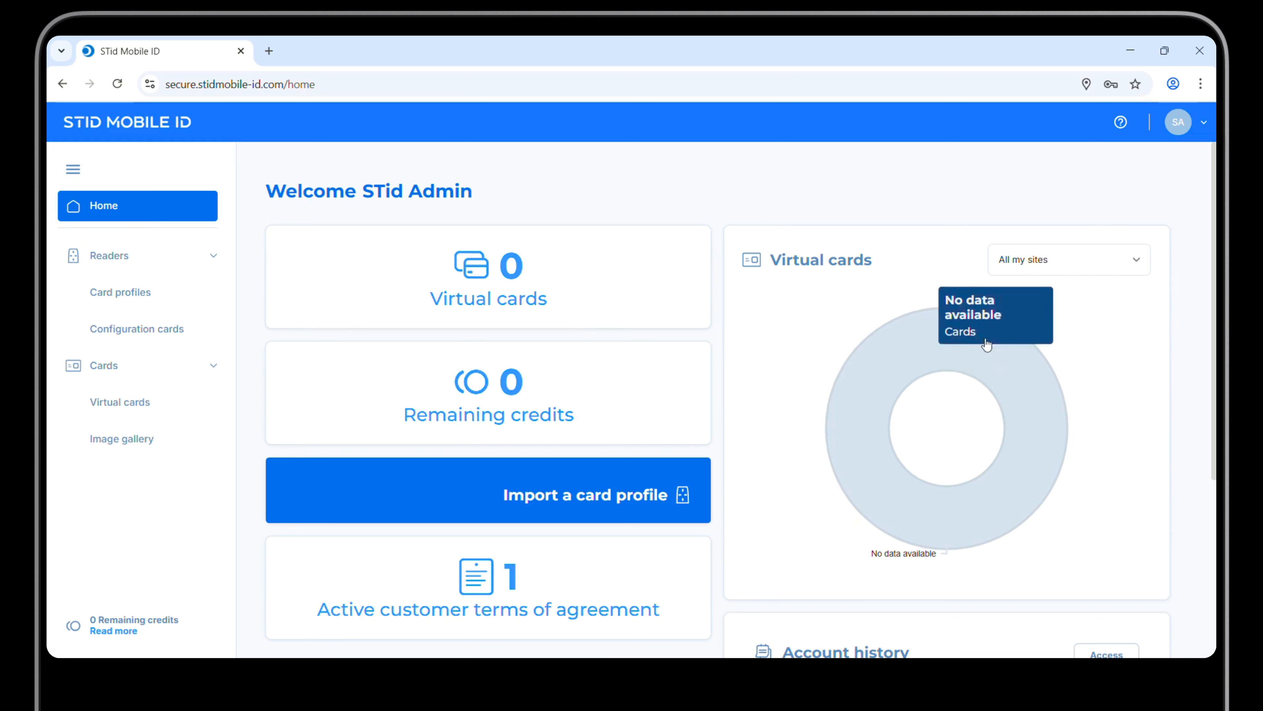
Open the supplier terms of agreement page in the account settings.
left_click(1185, 118)
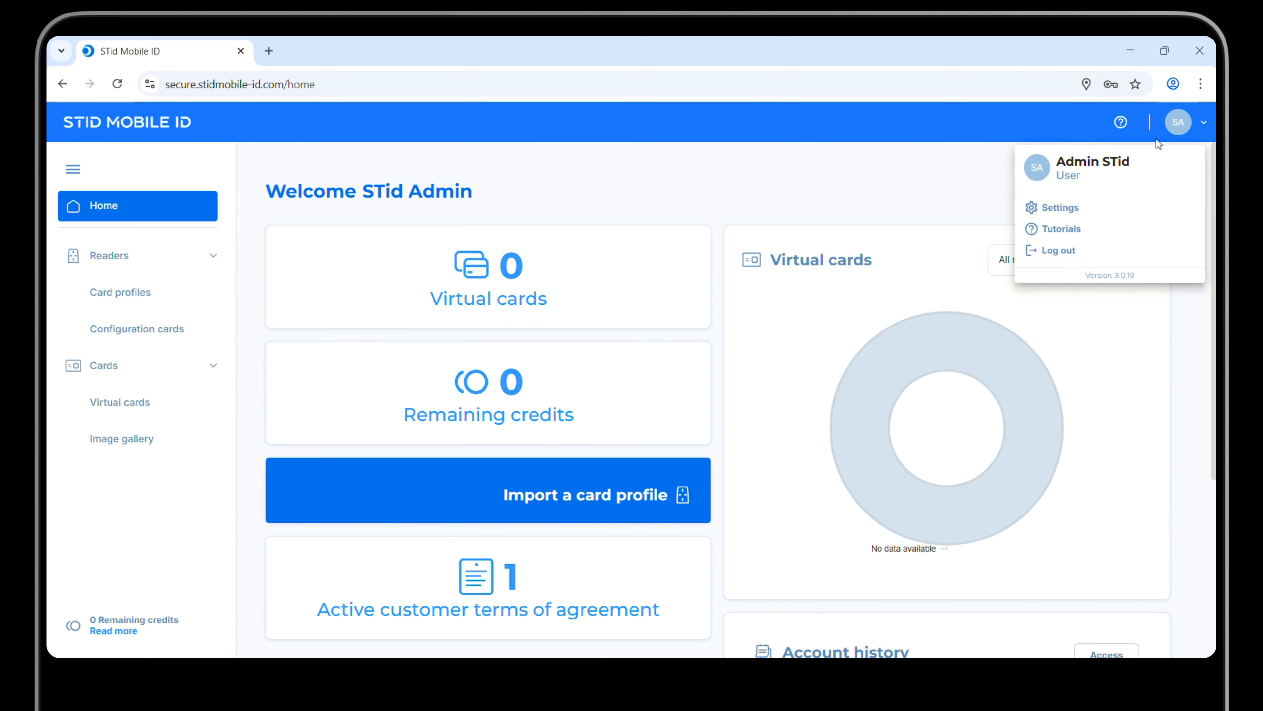
left_click(1060, 209)
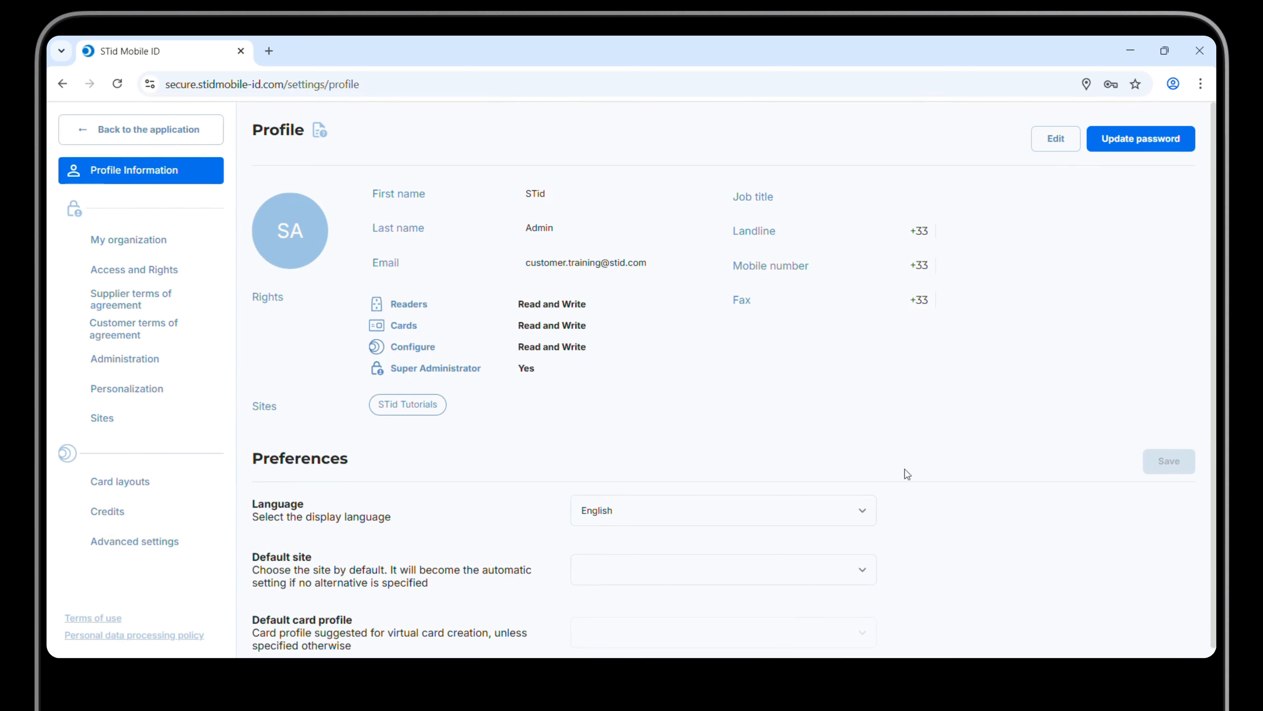
left_click(115, 309)
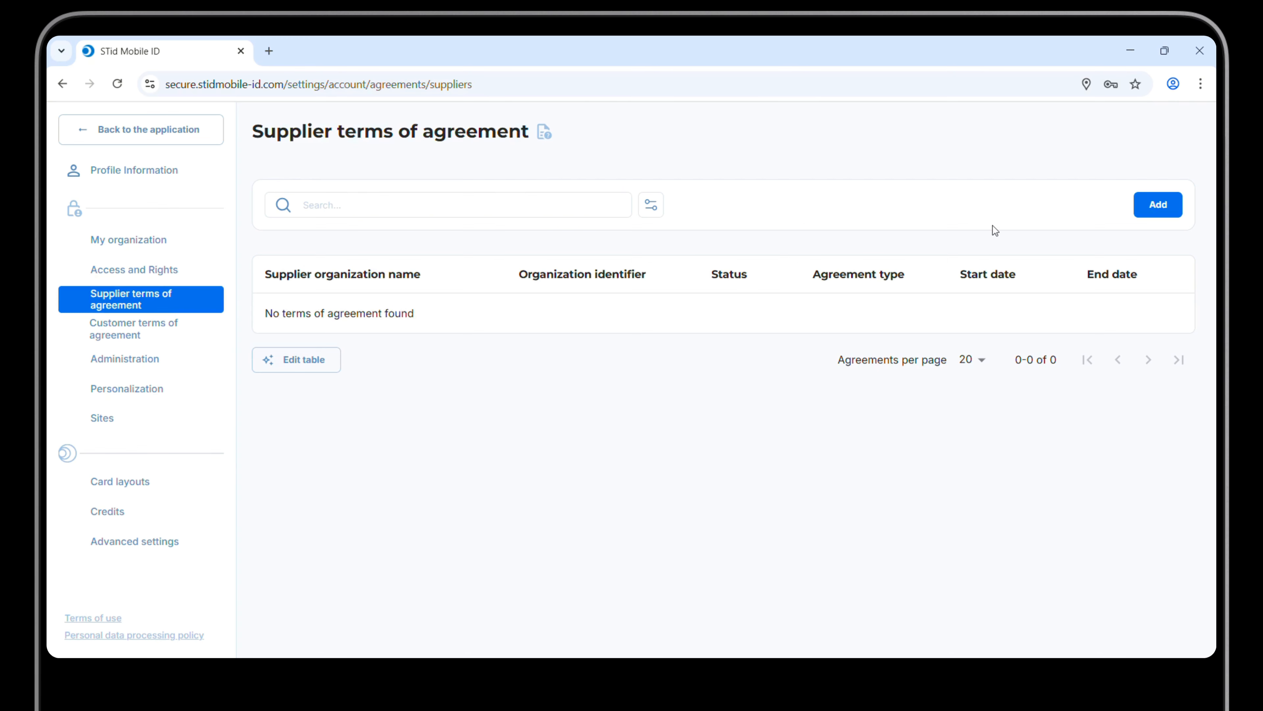
Start a new supplier term of agreement and enter the supplier organization's identifier.
left_click(1149, 211)
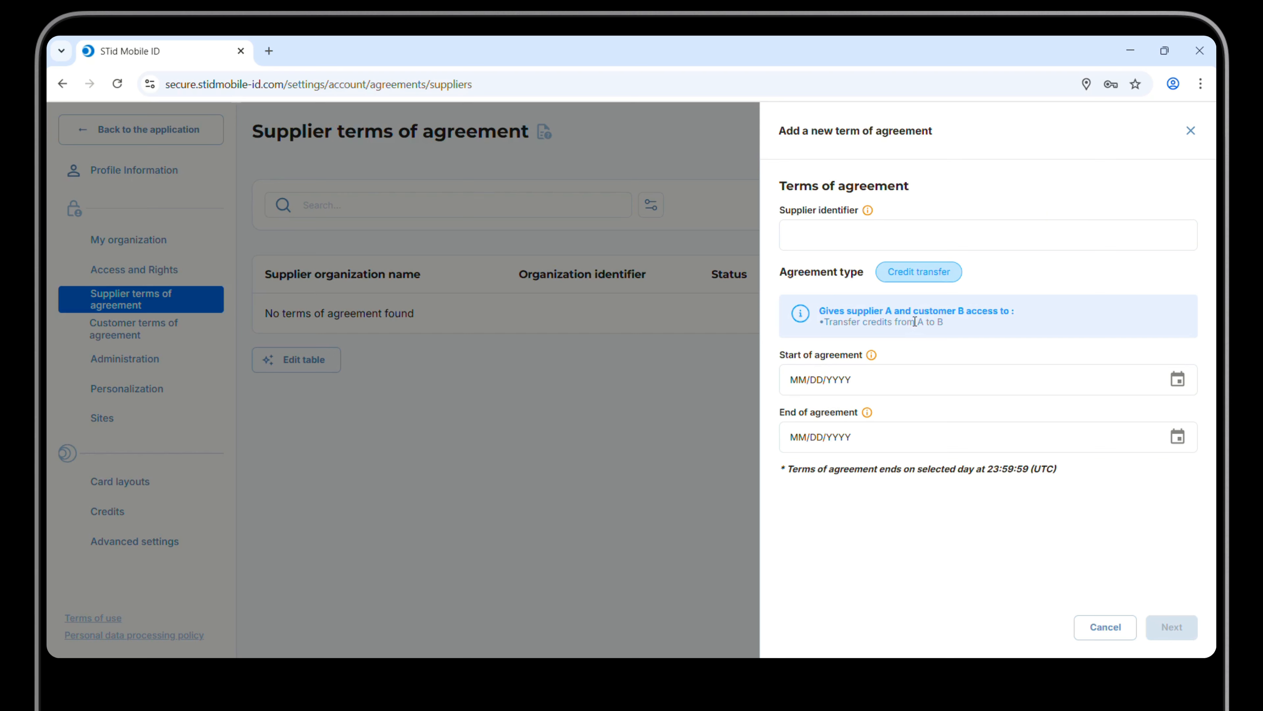
mouse_move(868, 239)
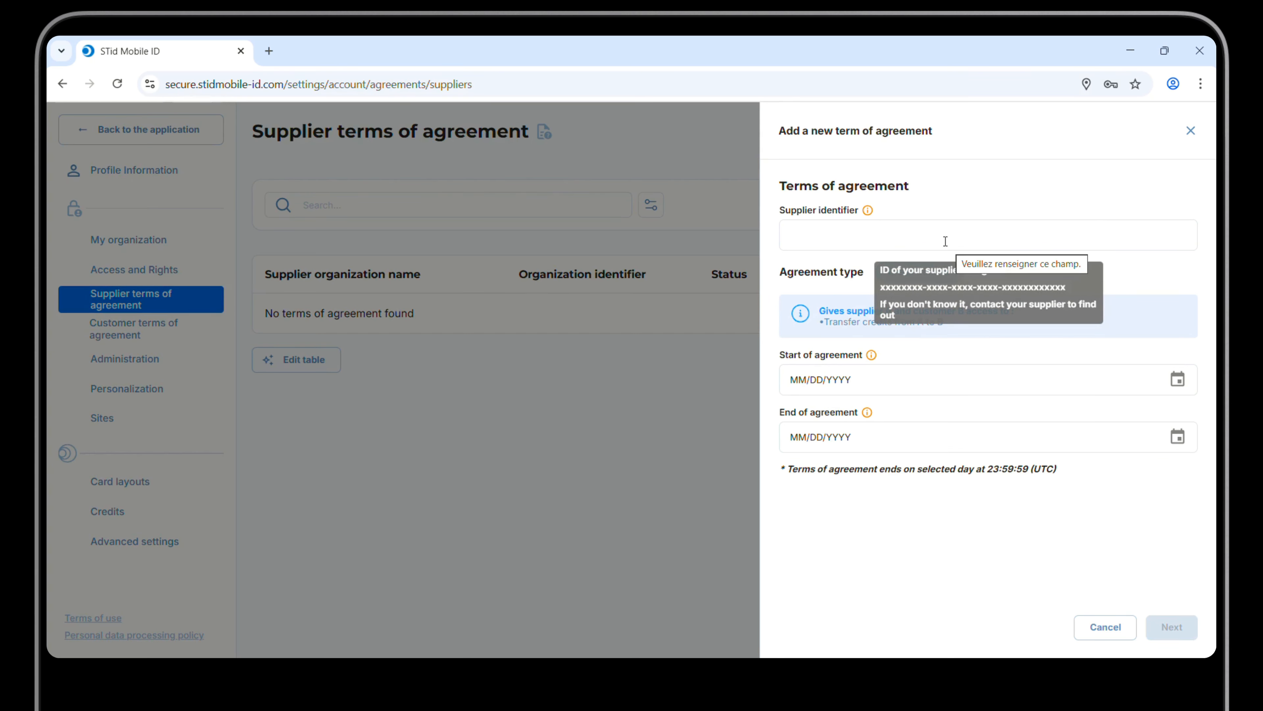
left_click(931, 231)
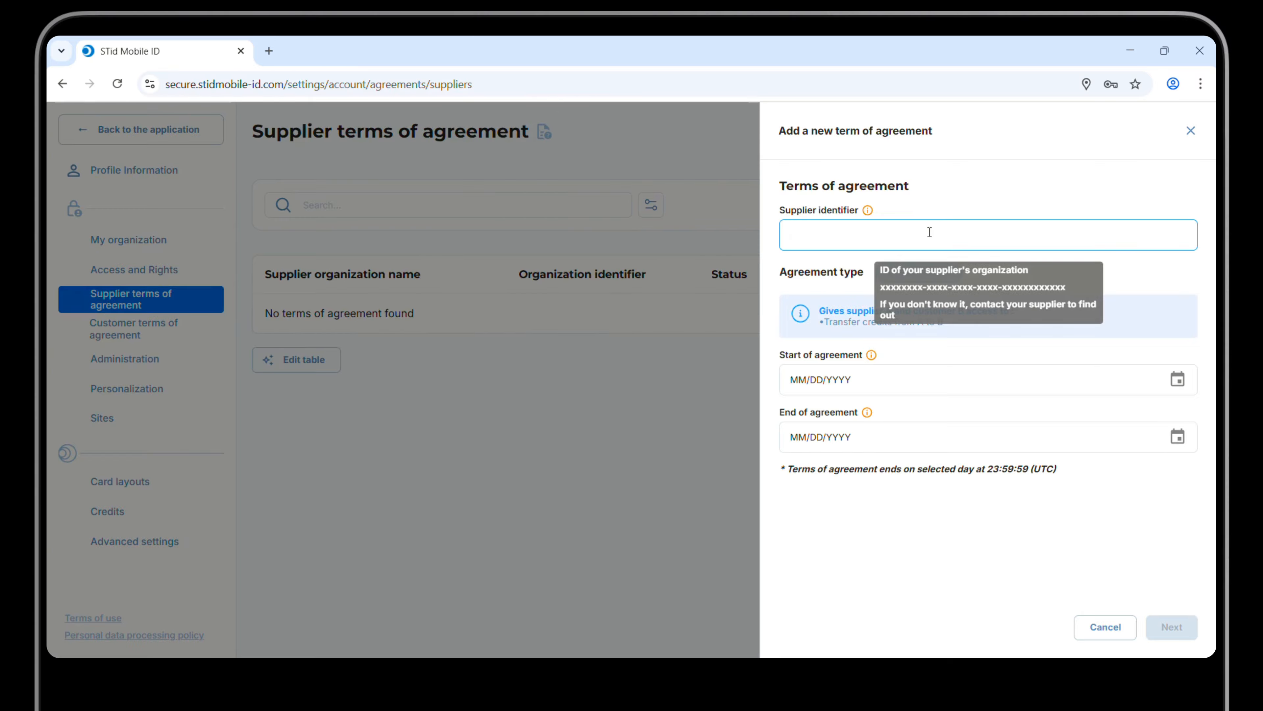
type("30140F55-C3A3-40A6-A7CF-EAEB52125620")
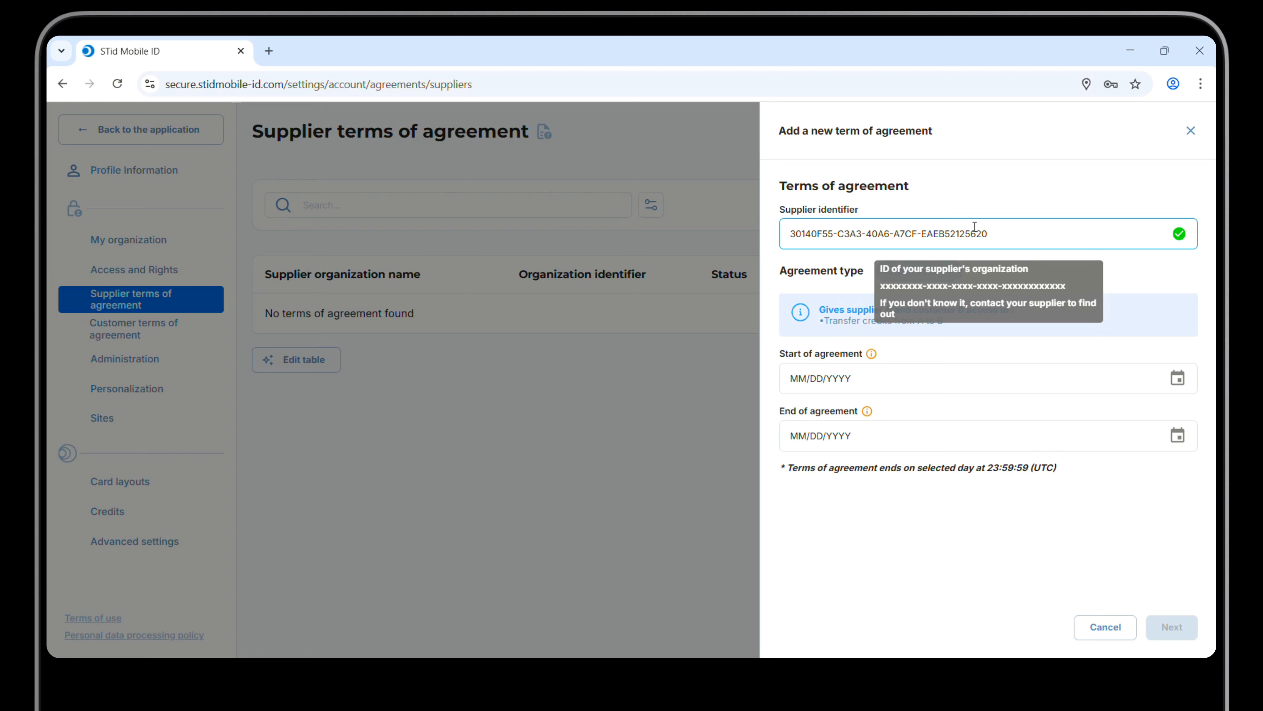
left_click(1009, 208)
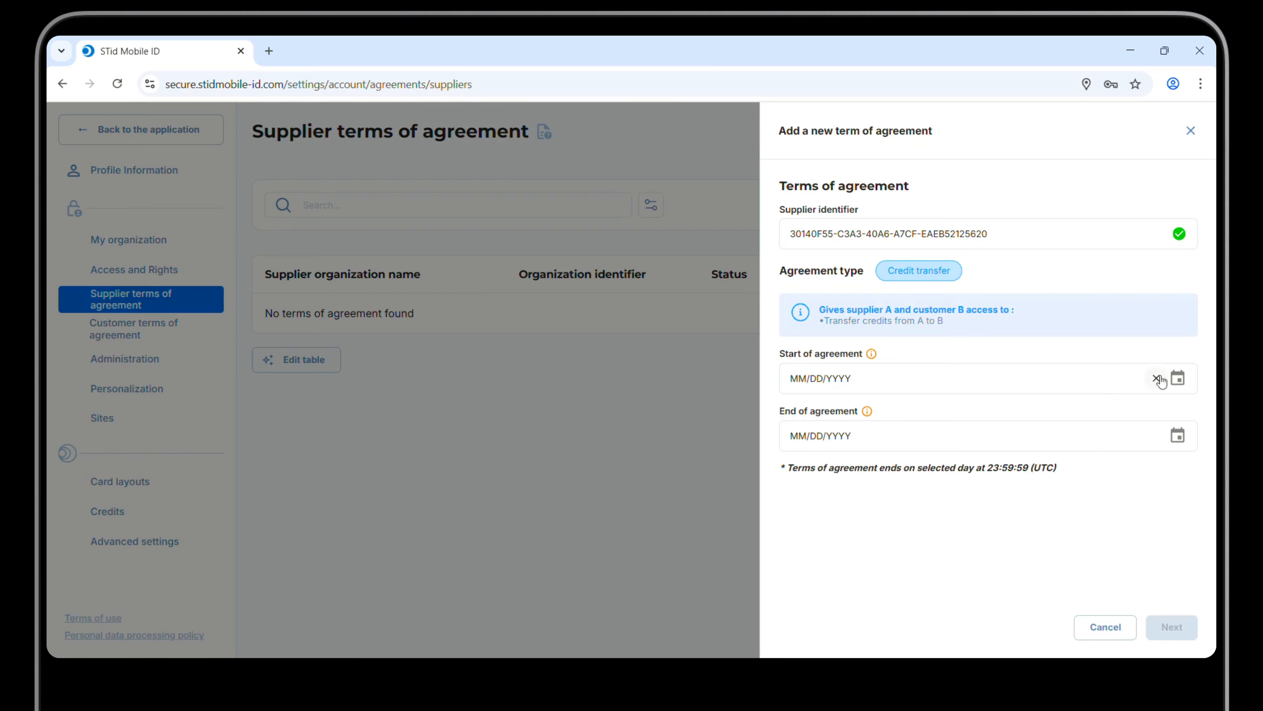
Set the agreement to start on 09/30/2025 and end on 03/31/2026, and proceed to the comments.
left_click(1177, 378)
left_click(1045, 599)
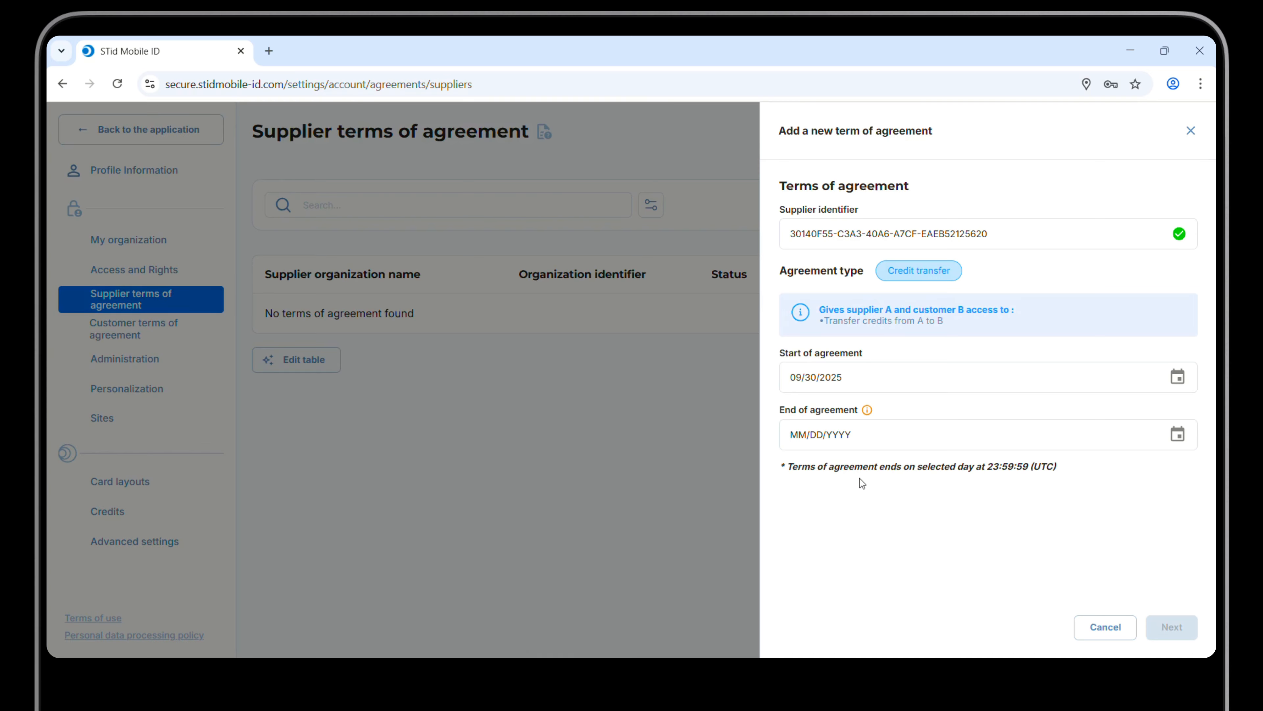
left_click(1177, 434)
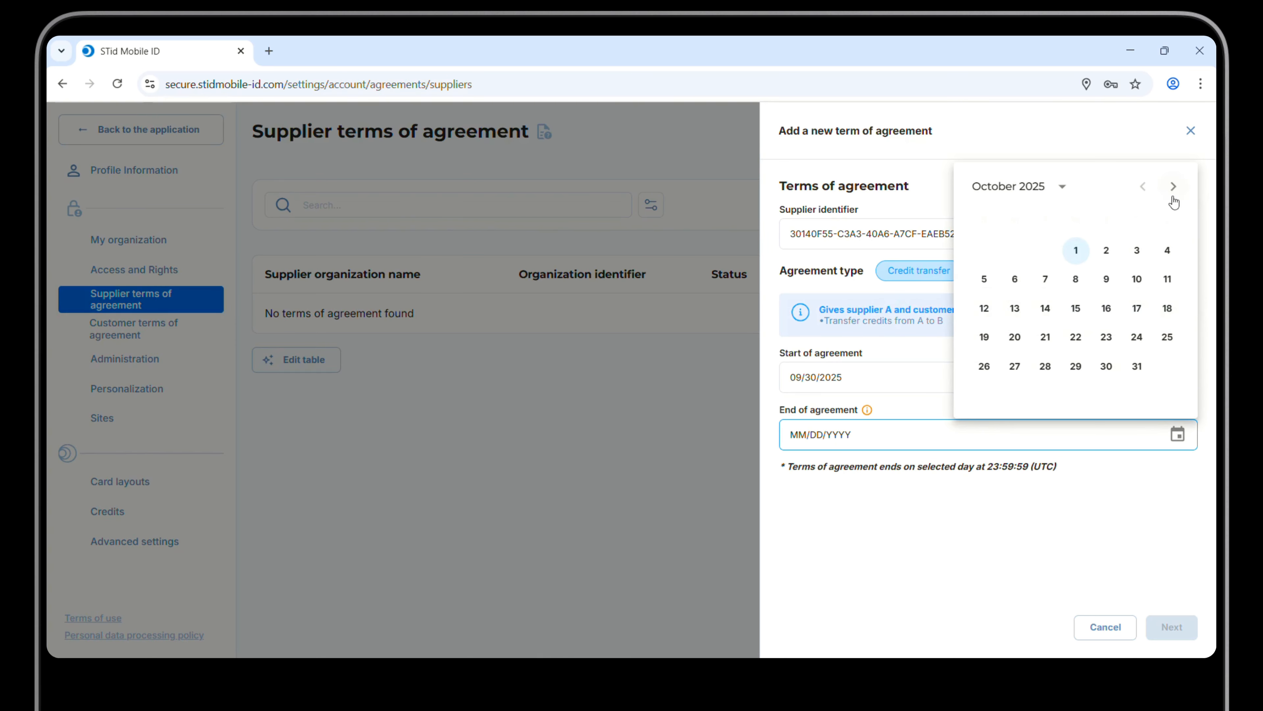
left_click(1174, 186)
left_click(1174, 187)
left_click(1173, 187)
left_click(1173, 186)
left_click(1173, 186)
left_click(1048, 368)
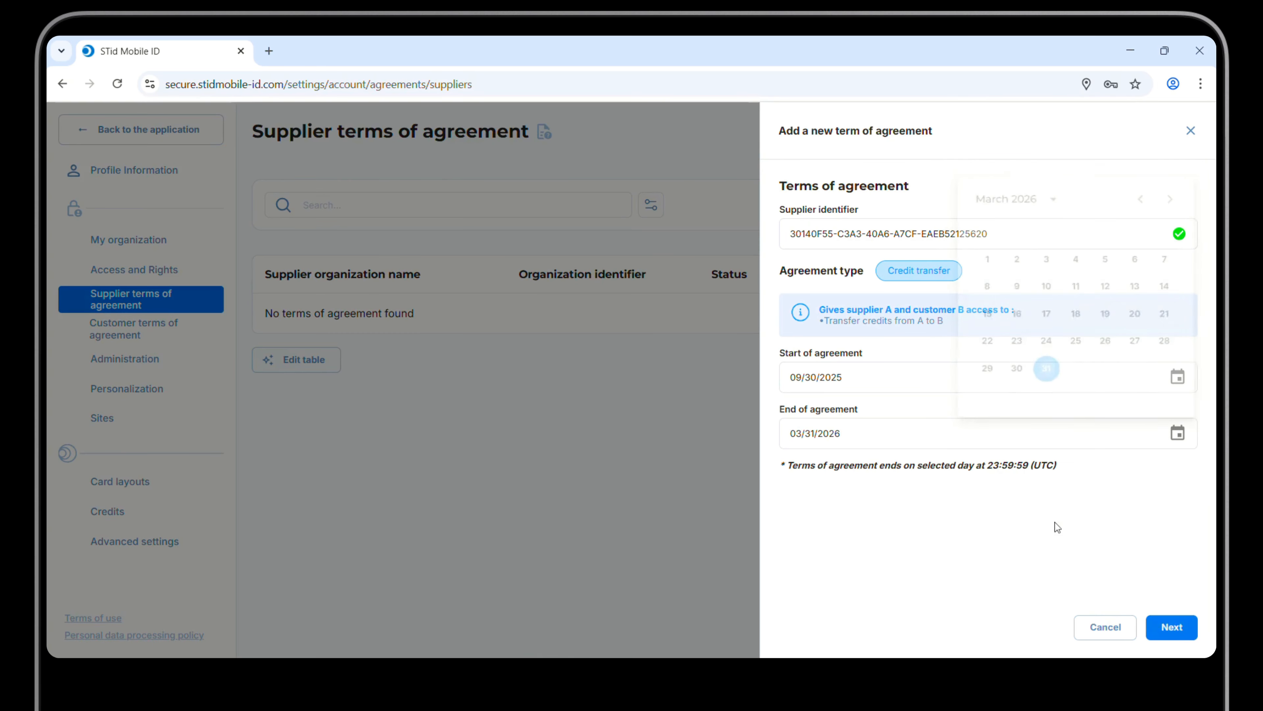
left_click(1168, 628)
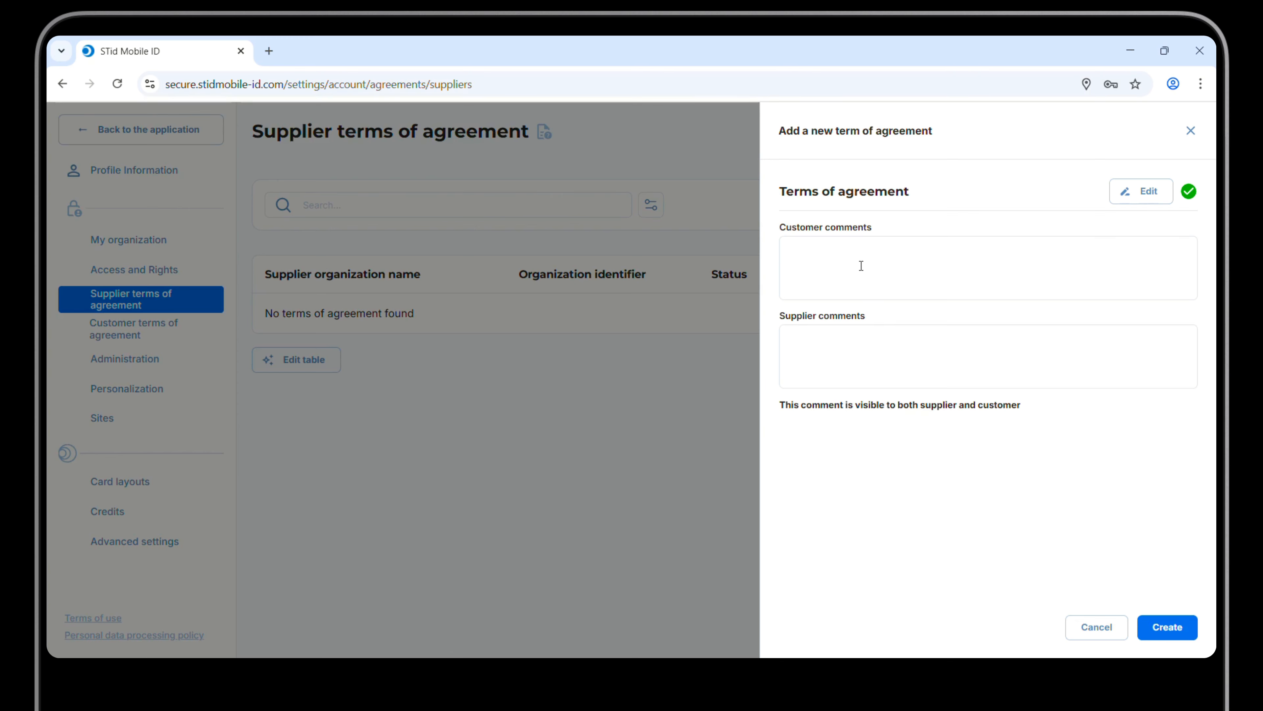
Enter the supplier comment "Request for 50 credits" and create the agreement.
left_click(848, 356)
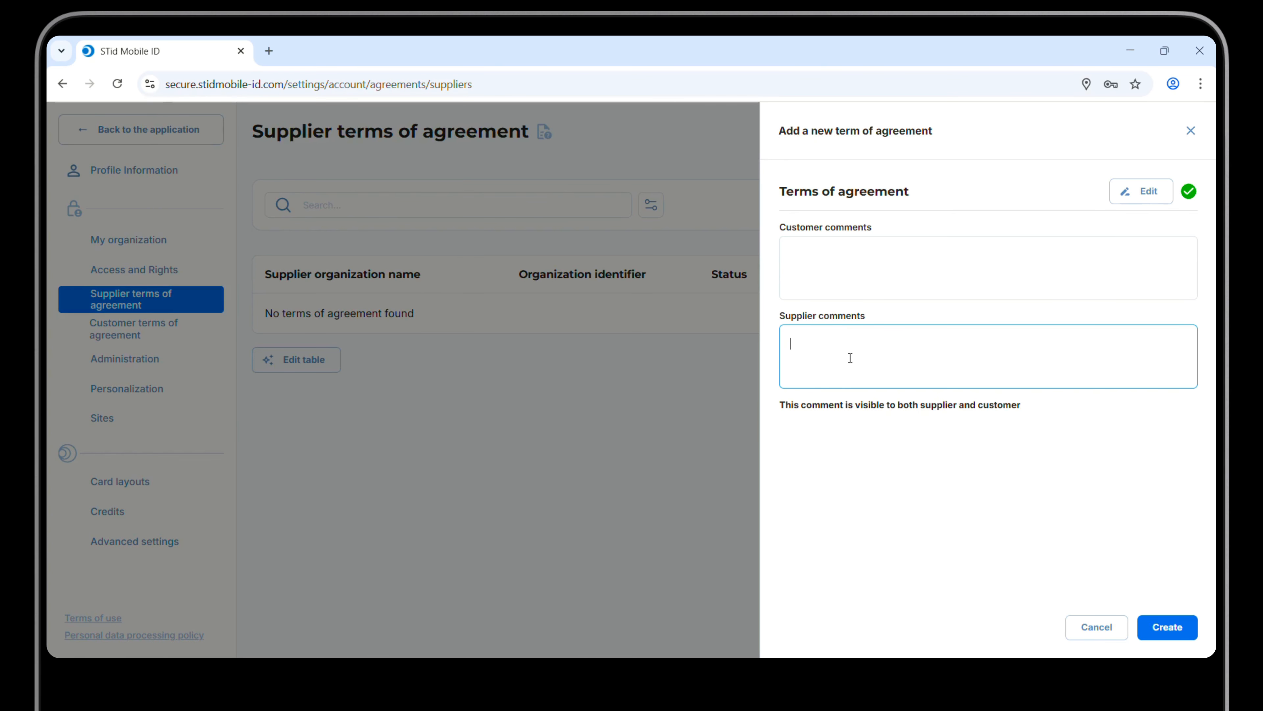
type("Request for 50 credits")
left_click(1035, 485)
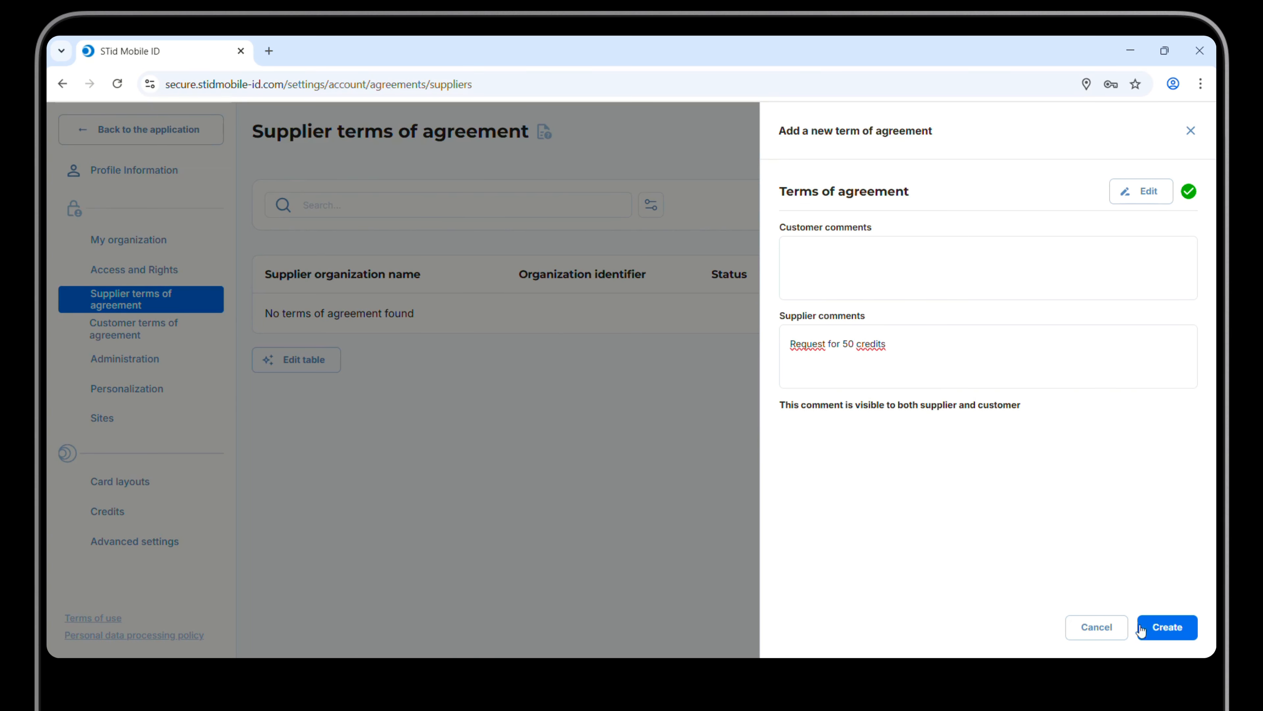
left_click(1155, 641)
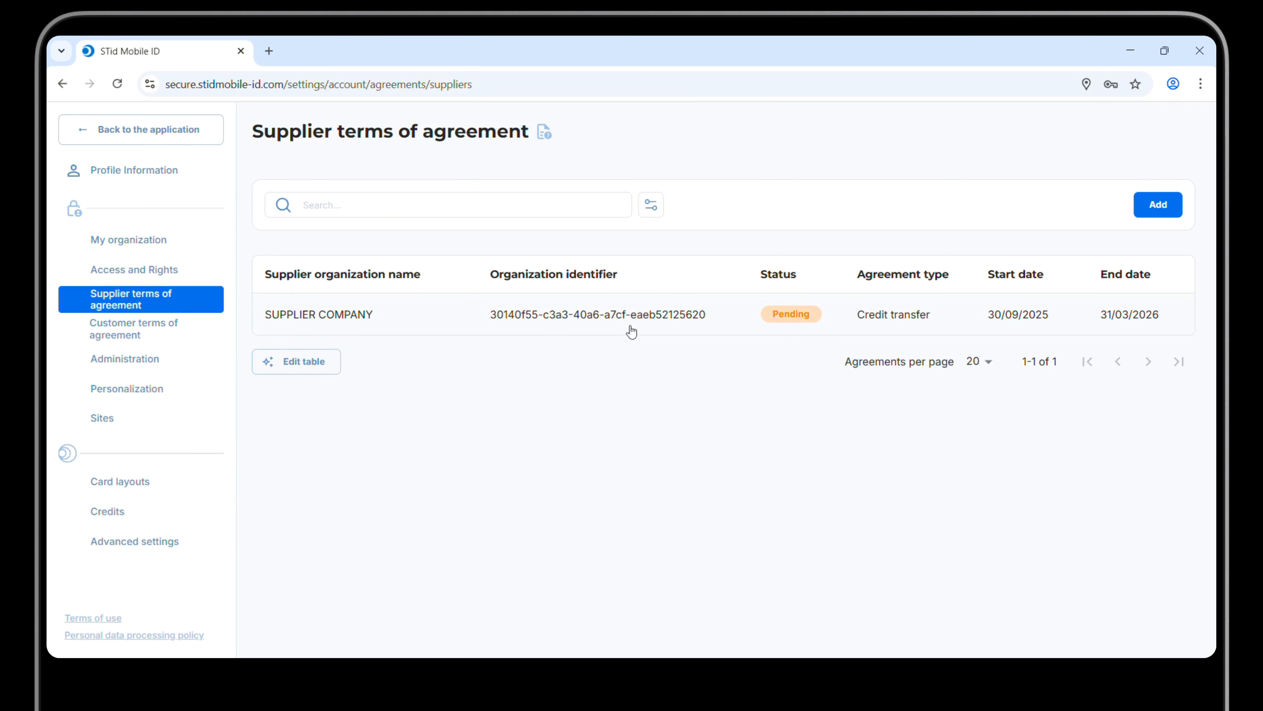
Review the details and available actions of the SUPPLIER COMPANY agreement, and close its information.
left_click(620, 324)
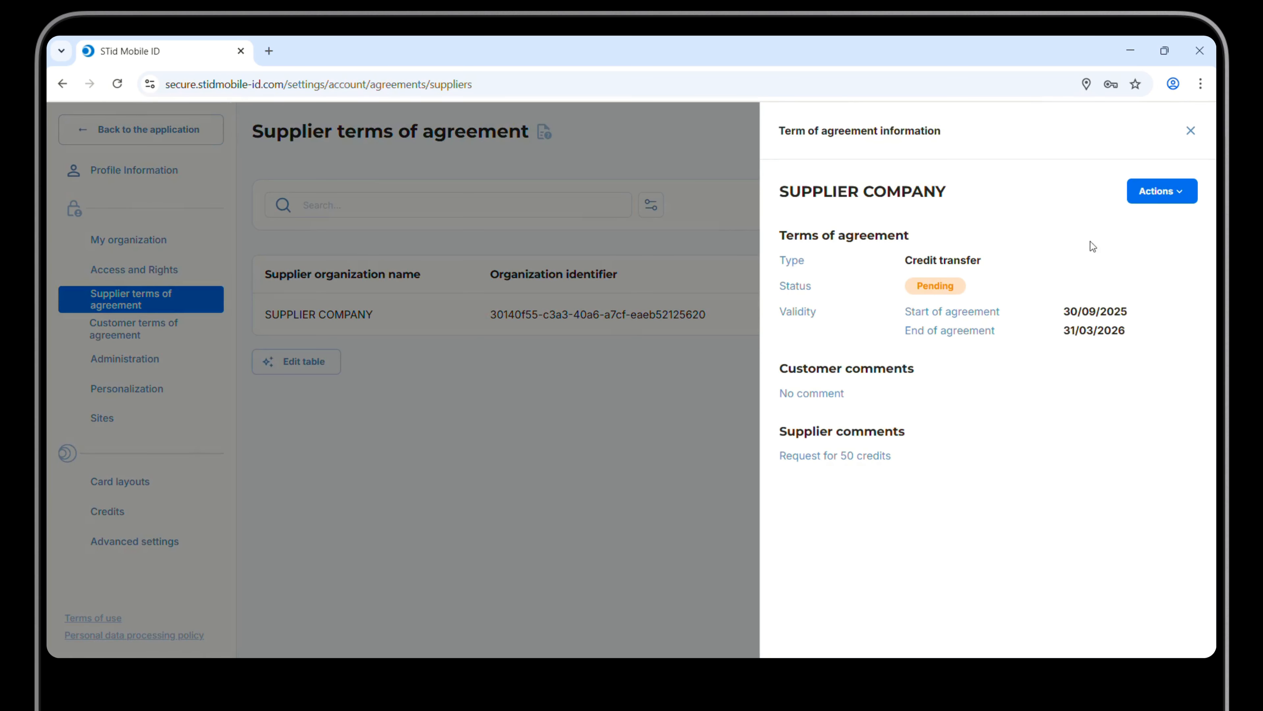
left_click(1147, 201)
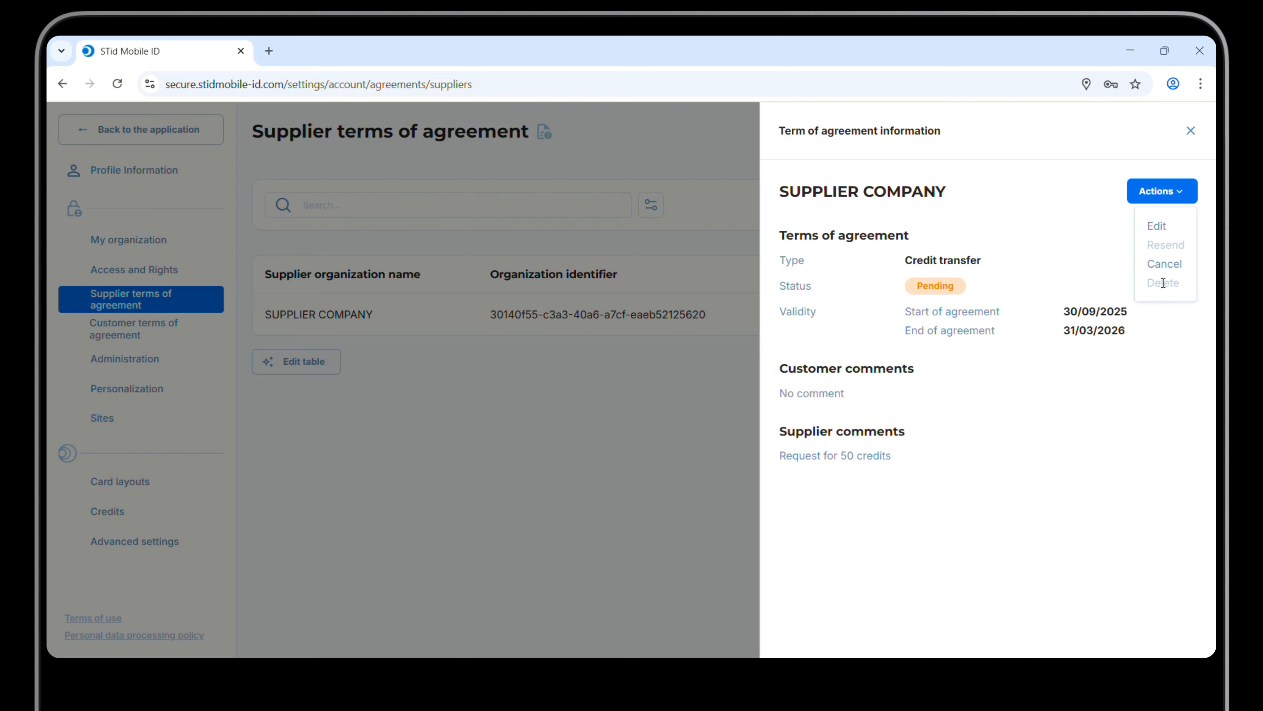
left_click(1189, 132)
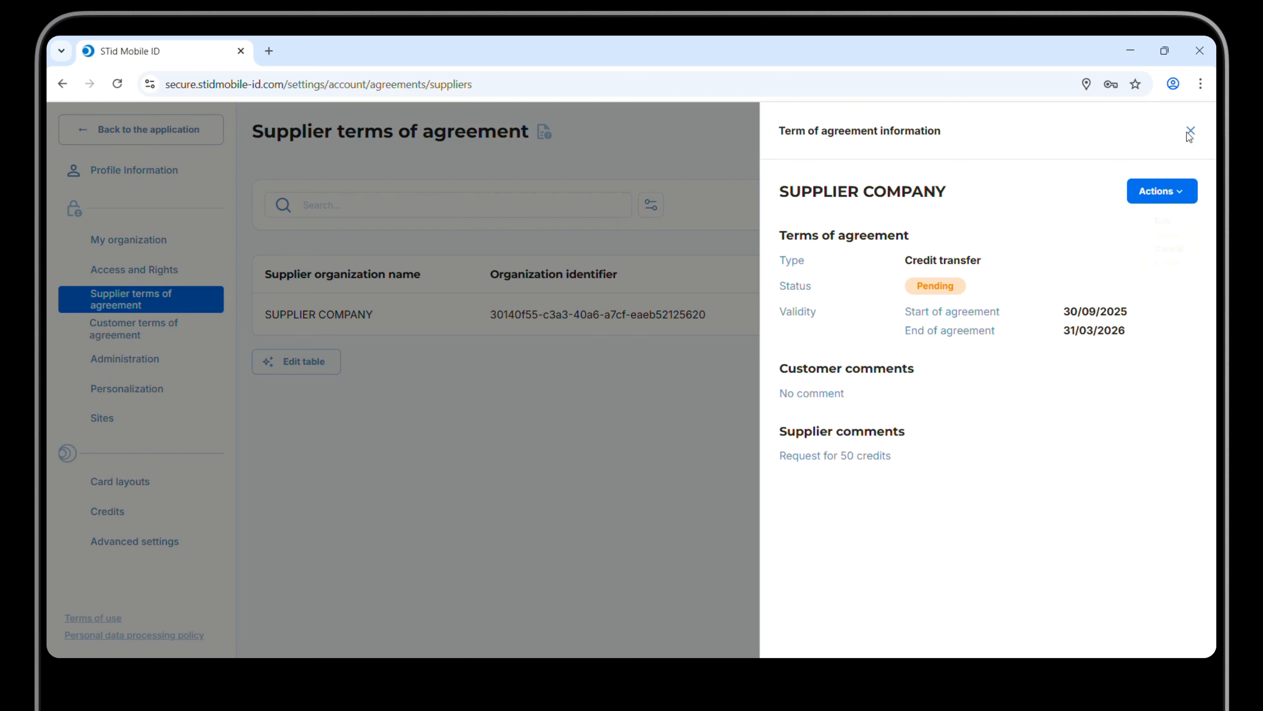
left_click(1189, 132)
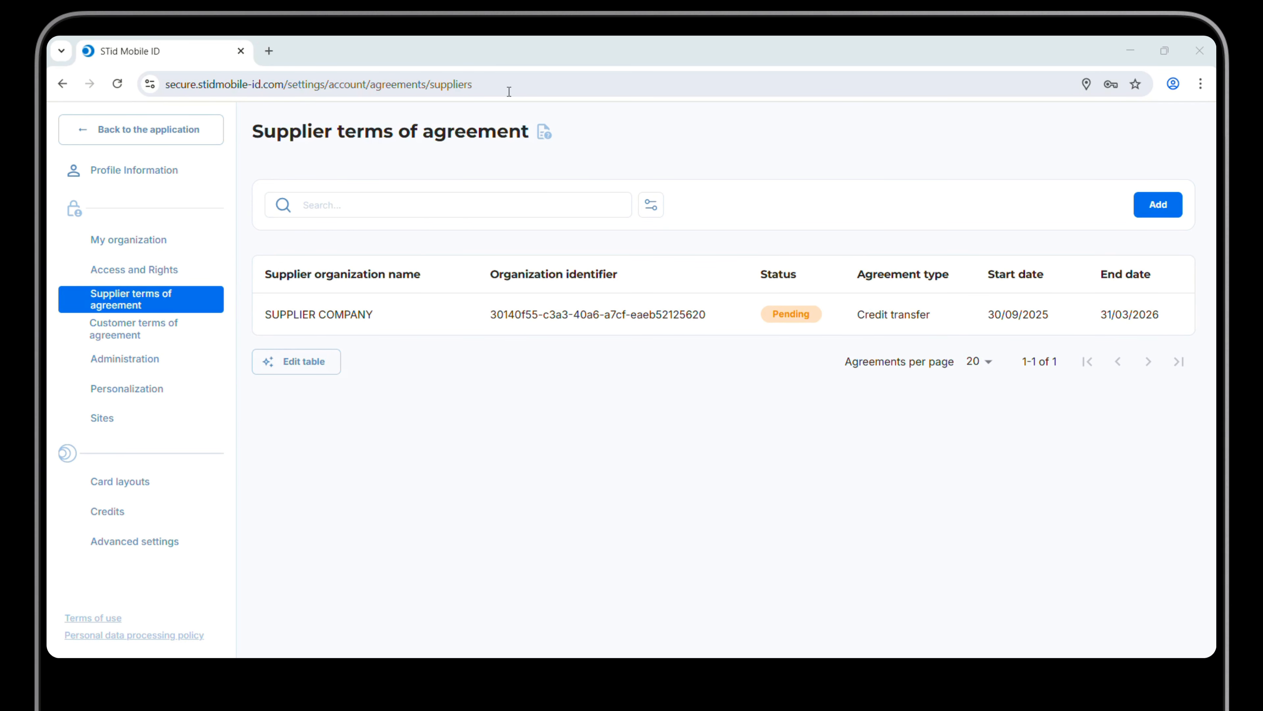
Reload the supplier terms of agreement page to check the agreement's status, and return to the application's home page.
left_click(509, 85)
key("Return")
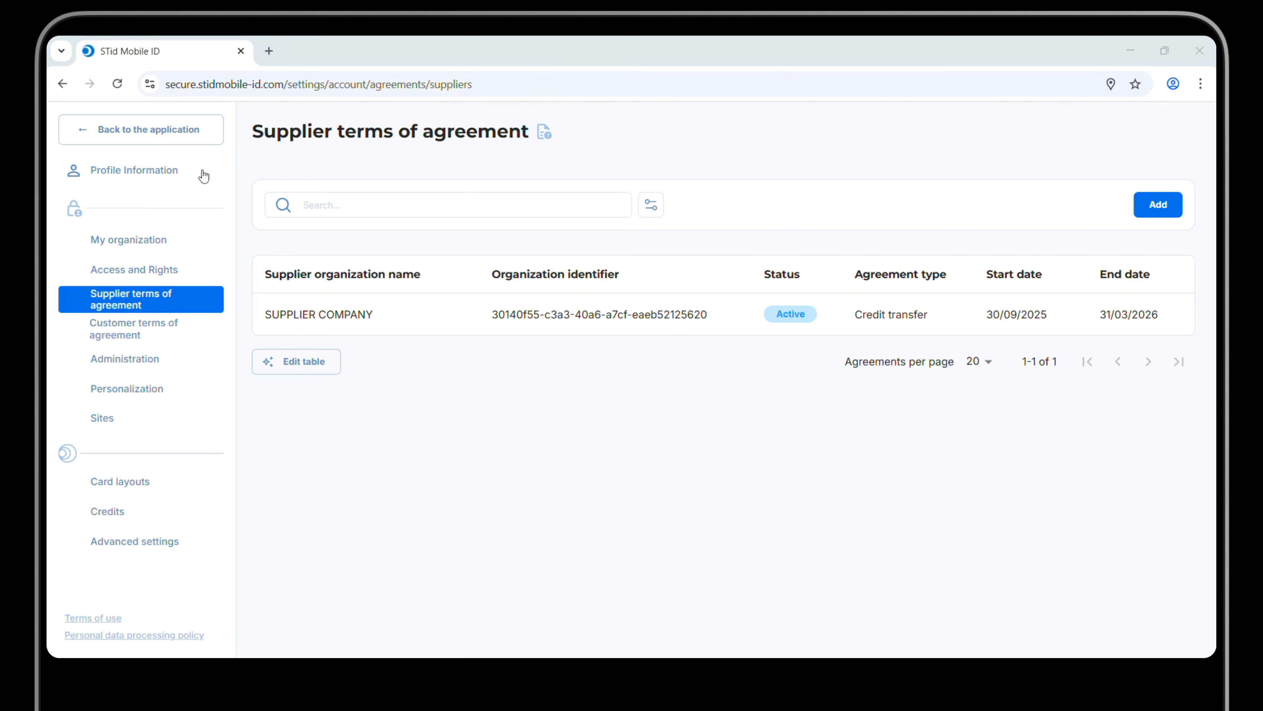
left_click(123, 139)
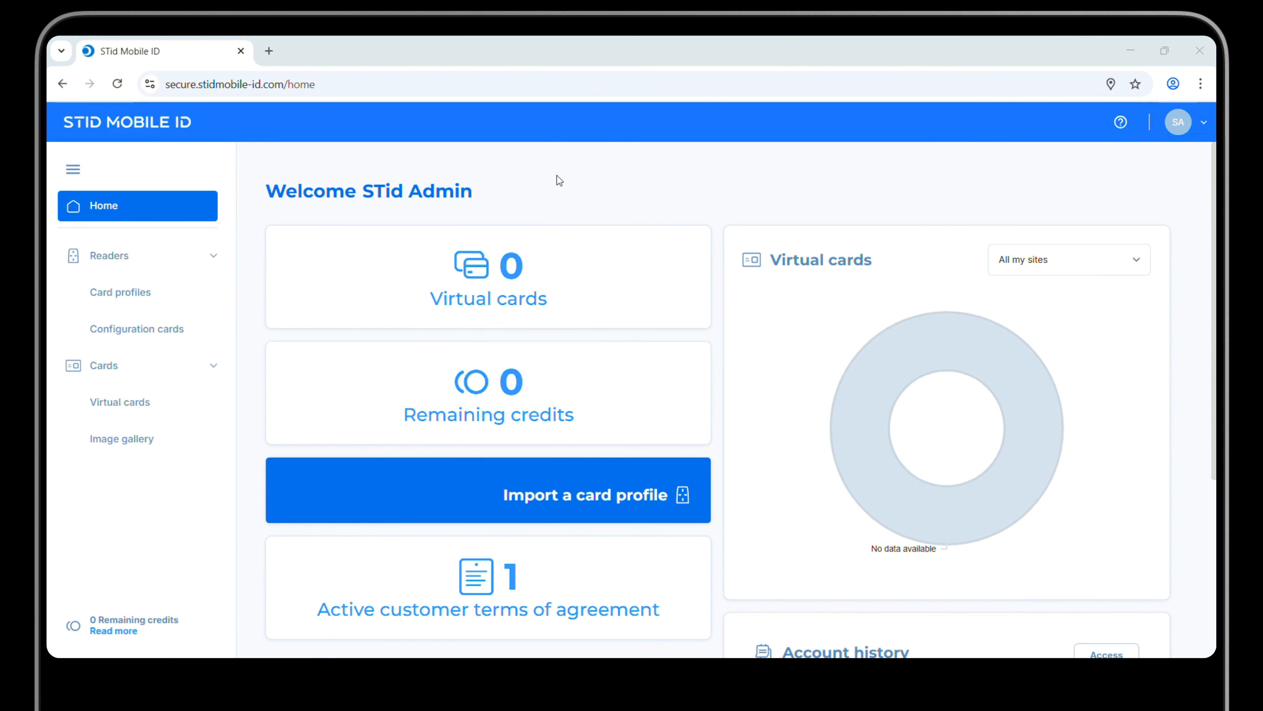
Reload the home page and check the remaining credits and the number of virtual cards they cover.
left_click(443, 82)
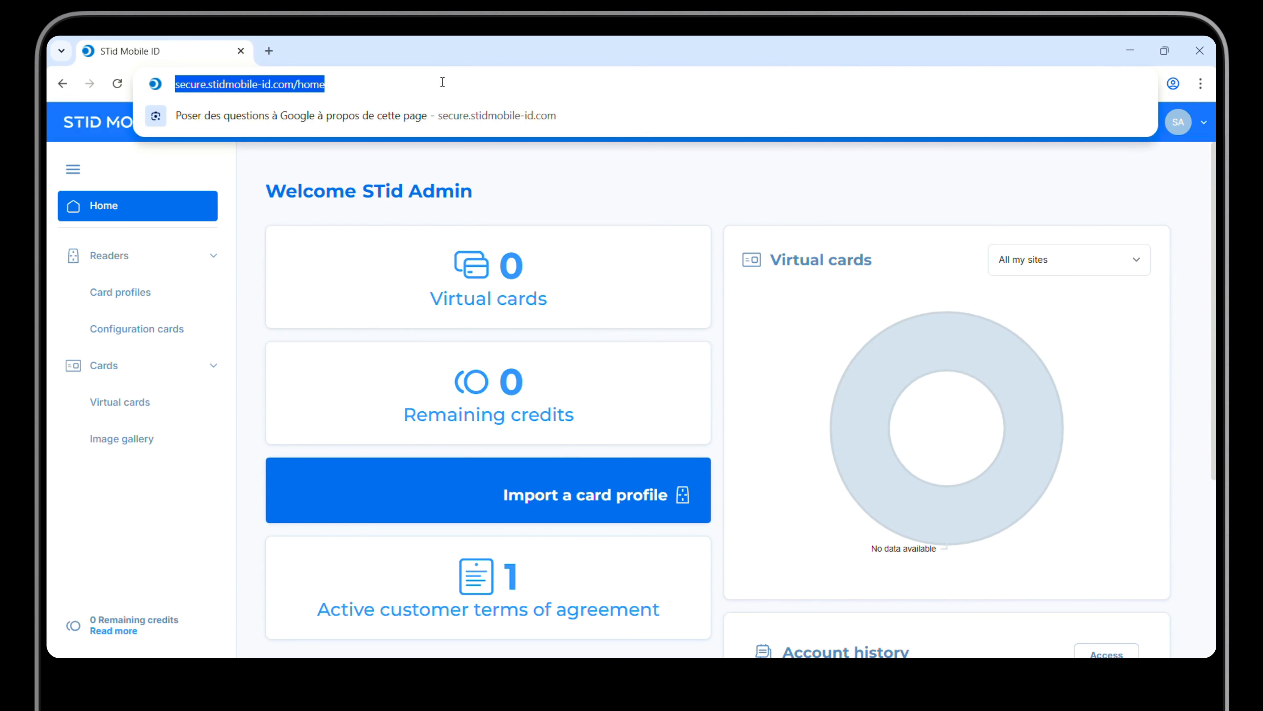
left_click(601, 192)
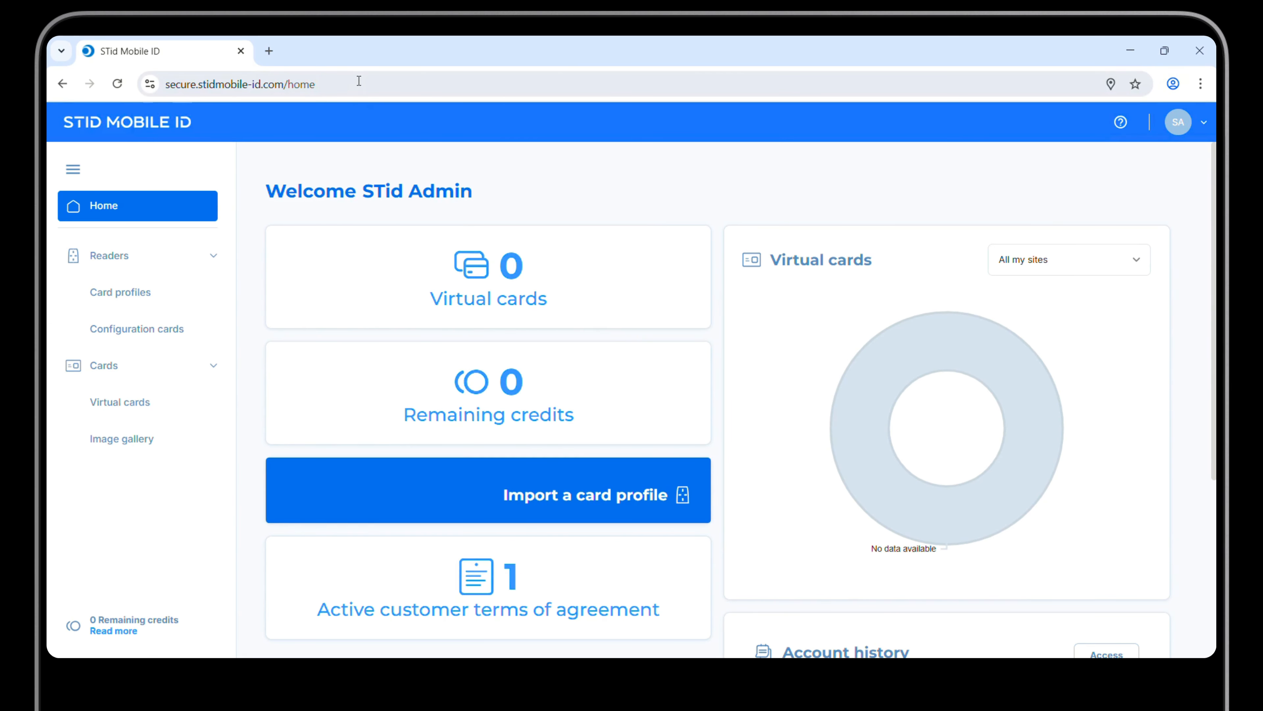
left_click(359, 80)
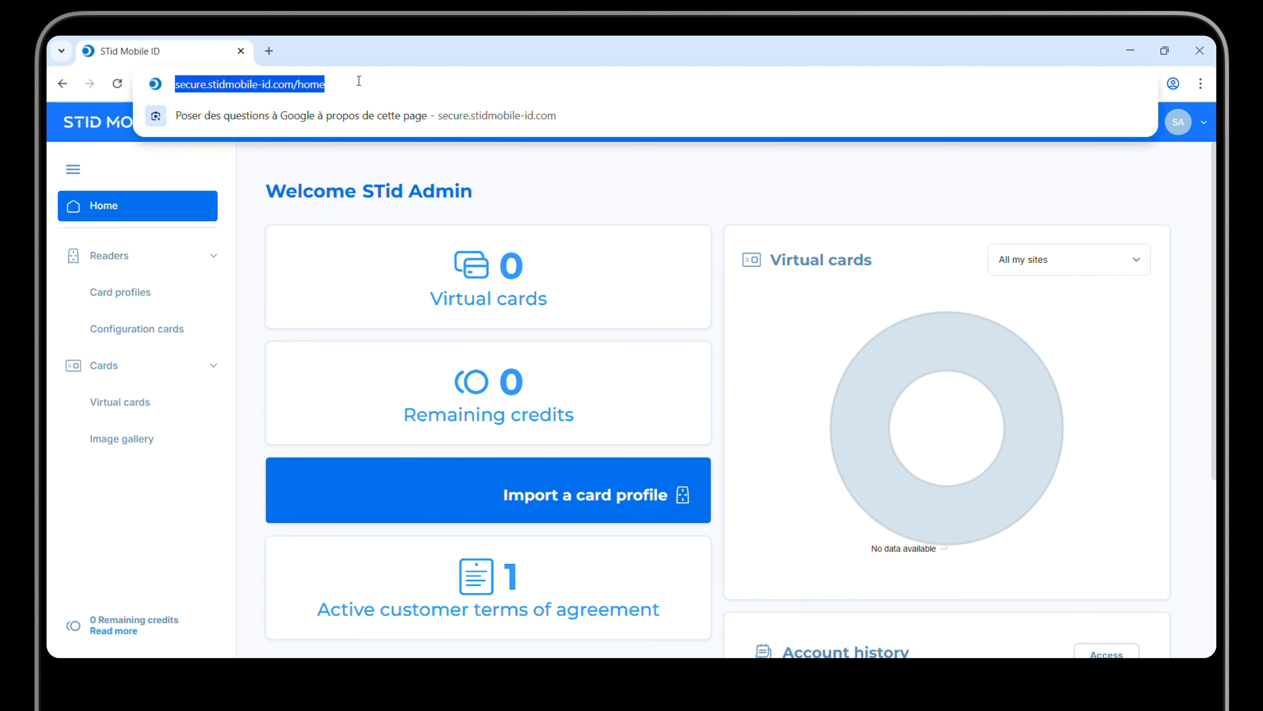
key("Return")
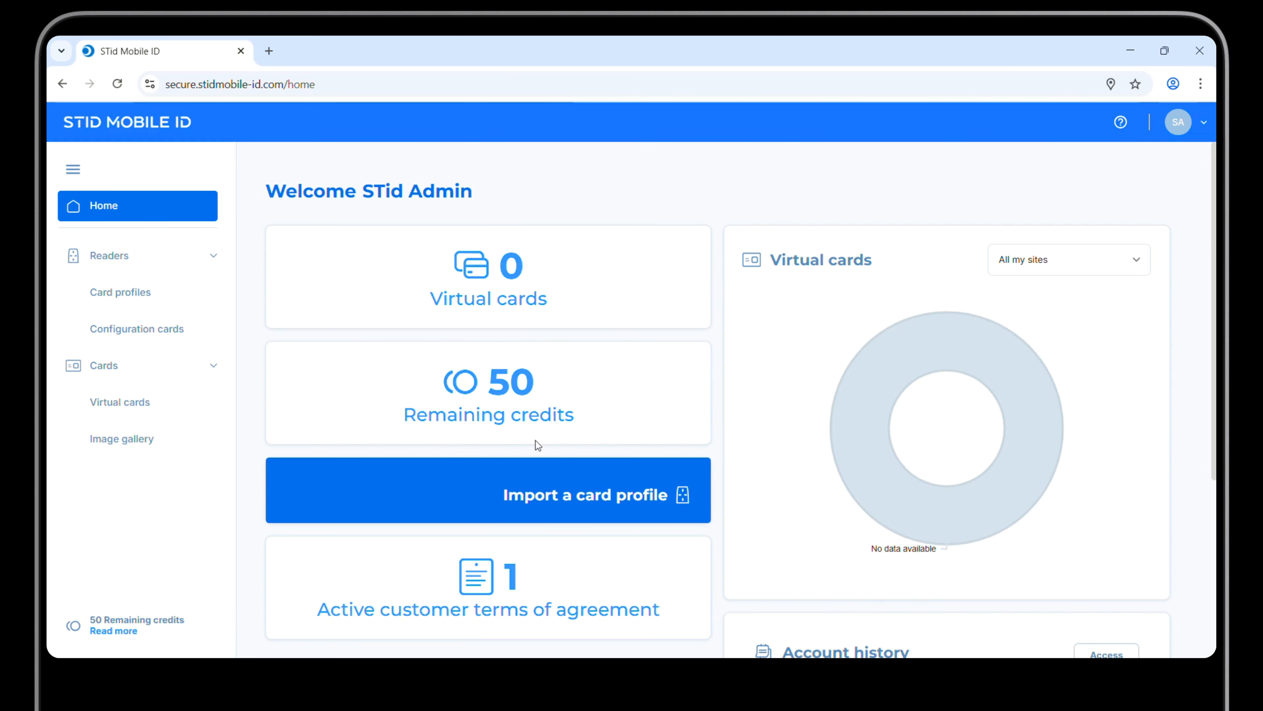
mouse_move(528, 429)
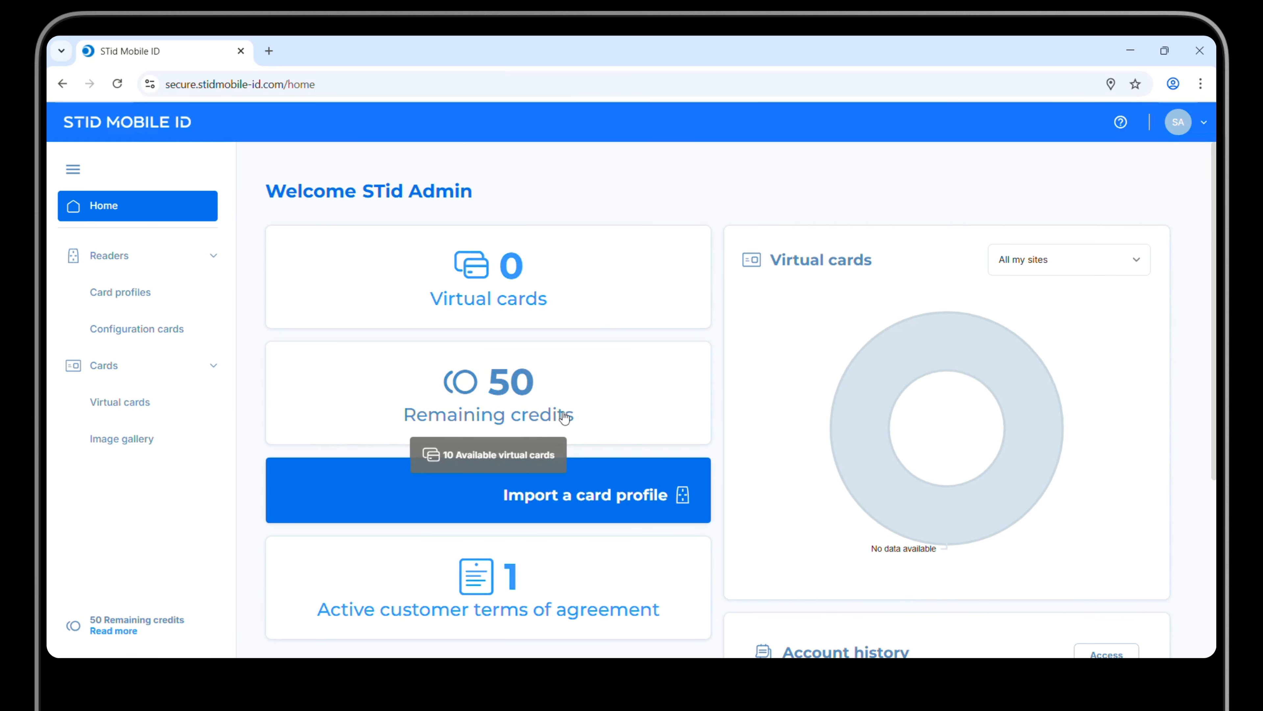